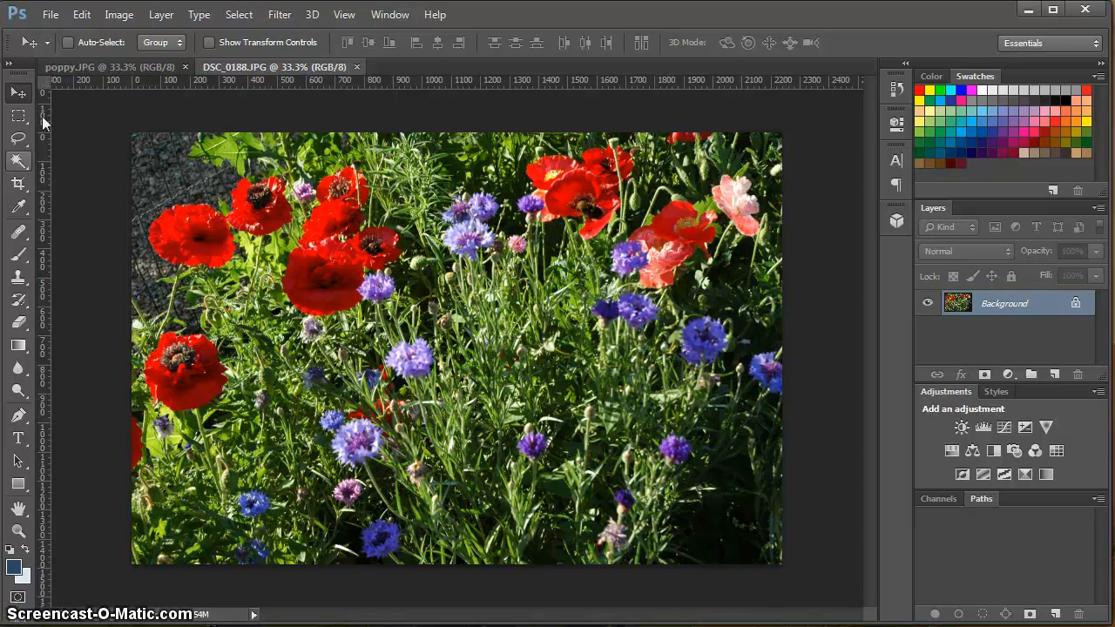
# Open Canvas Size for the flower photo and set a relative extension of 50 pixels in width and 50 pixels in height.
pyautogui.click(116, 15)
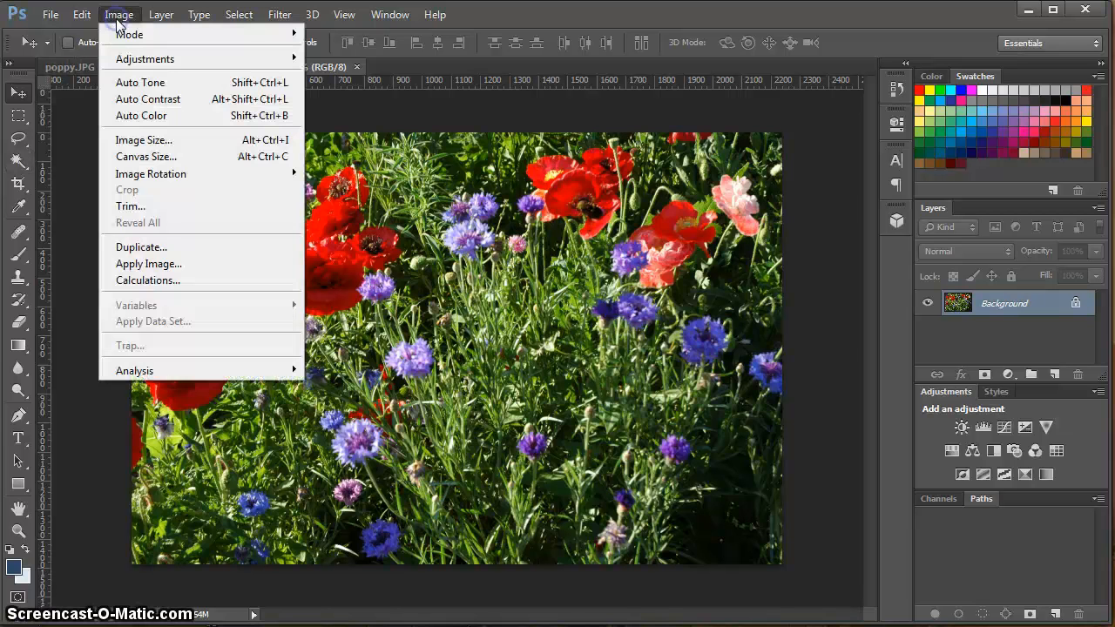
pyautogui.click(144, 158)
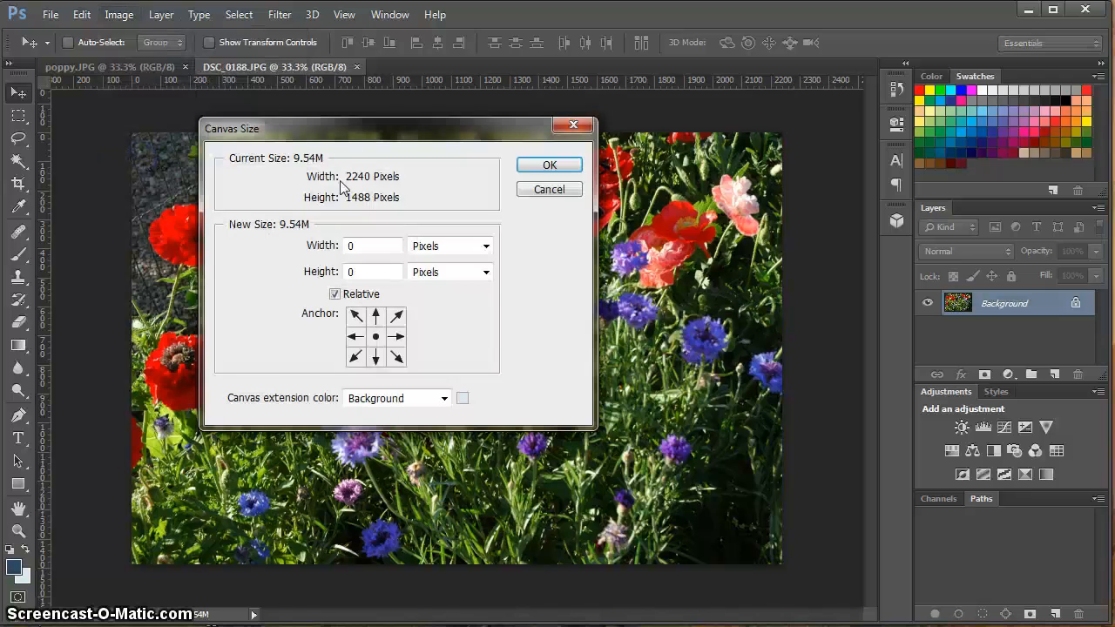
pyautogui.click(335, 293)
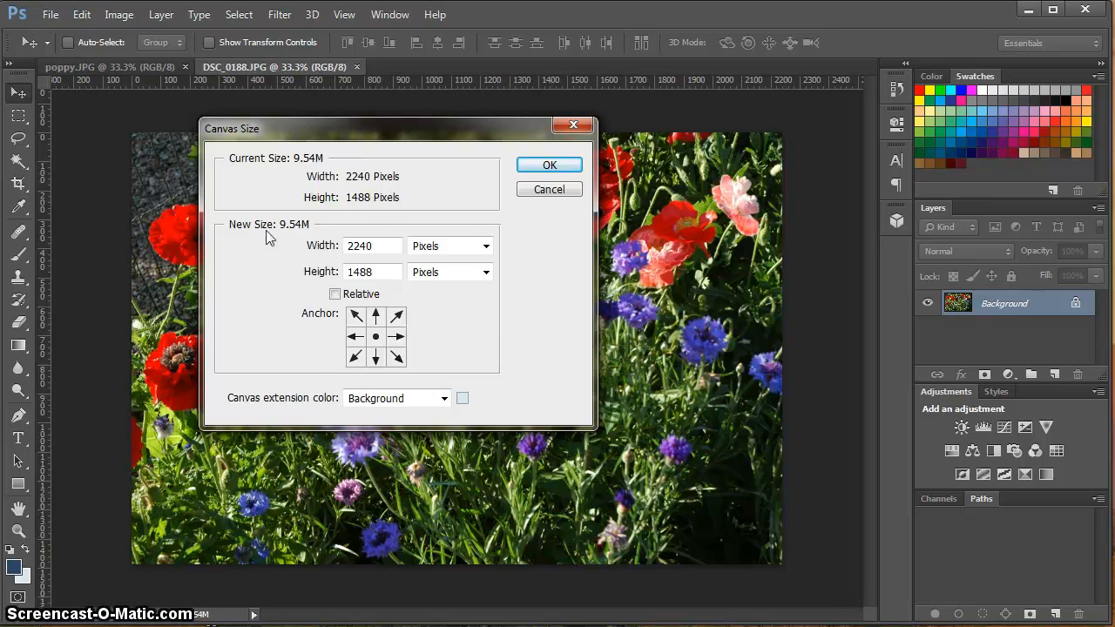
pyautogui.click(335, 295)
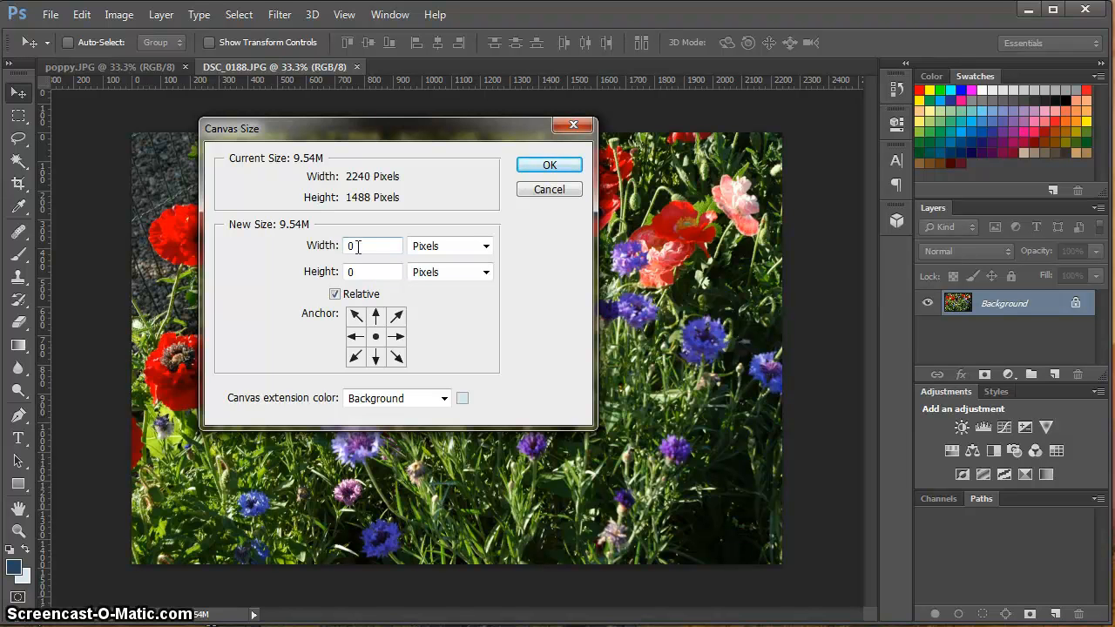
pyautogui.click(324, 244)
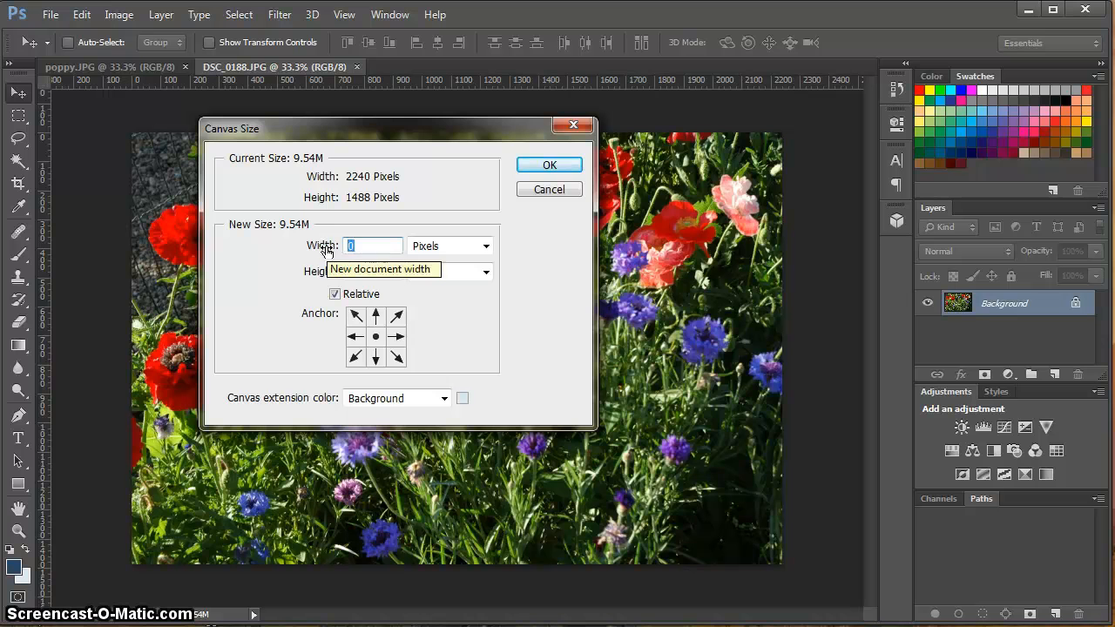
pyautogui.write('50')
pyautogui.press('Tab')
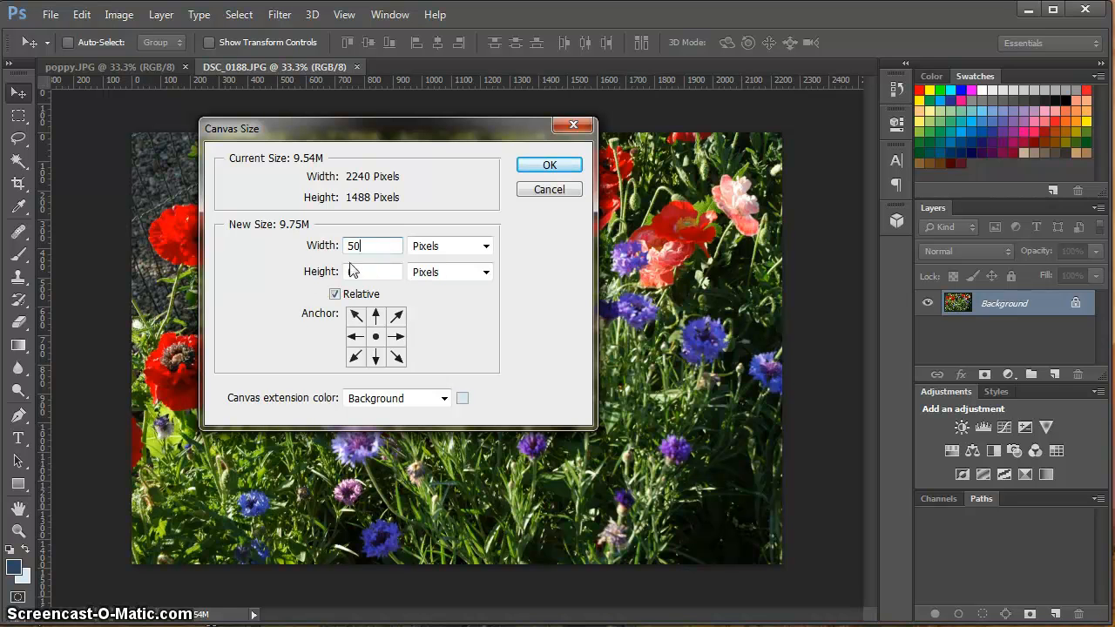
pyautogui.write('50')
pyautogui.click(313, 271)
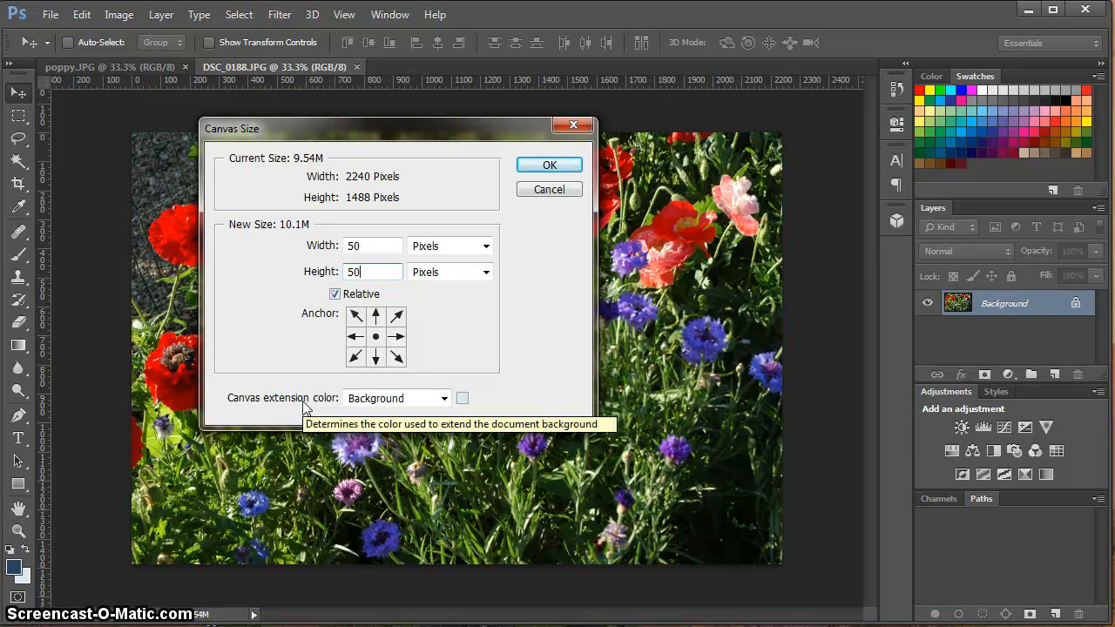
# Apply the canvas extension with Background as the extension color, and undo it.
pyautogui.click(444, 398)
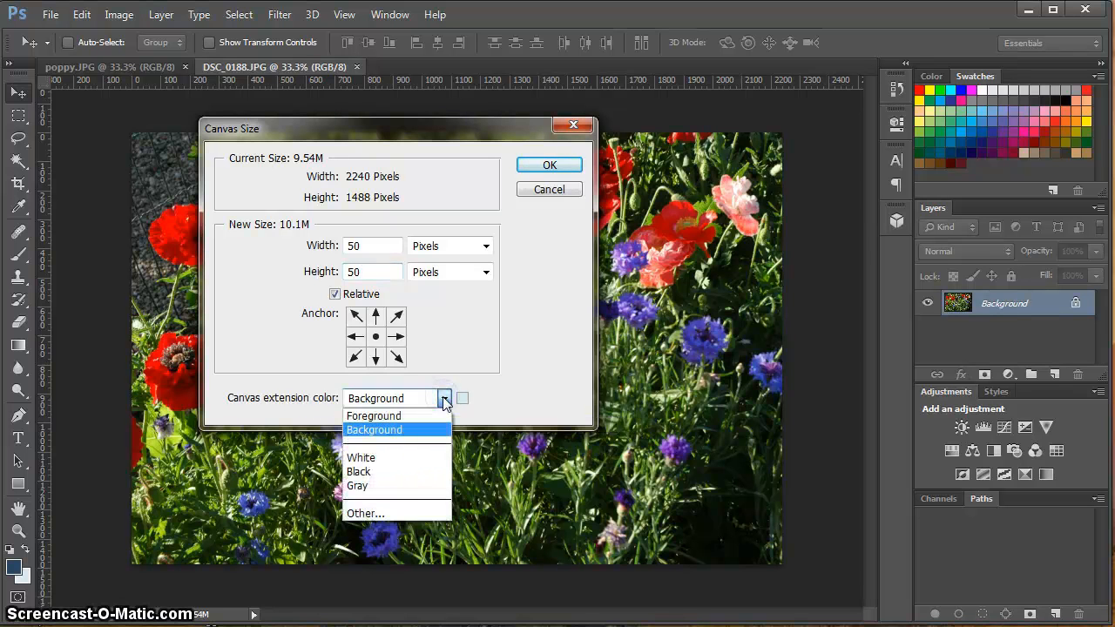
pyautogui.click(444, 399)
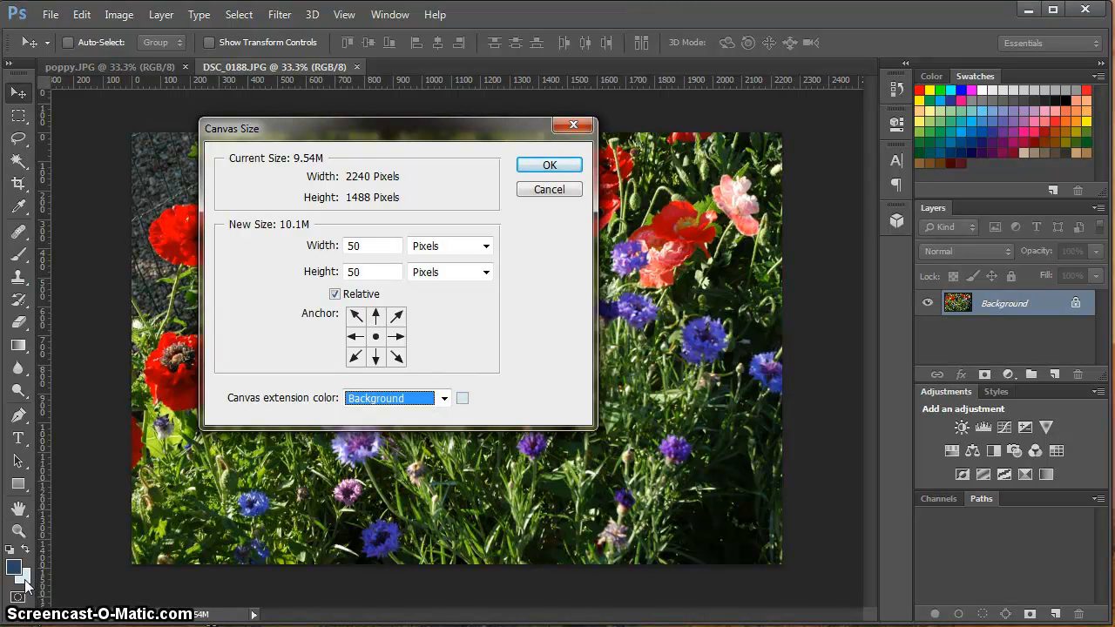
pyautogui.click(445, 398)
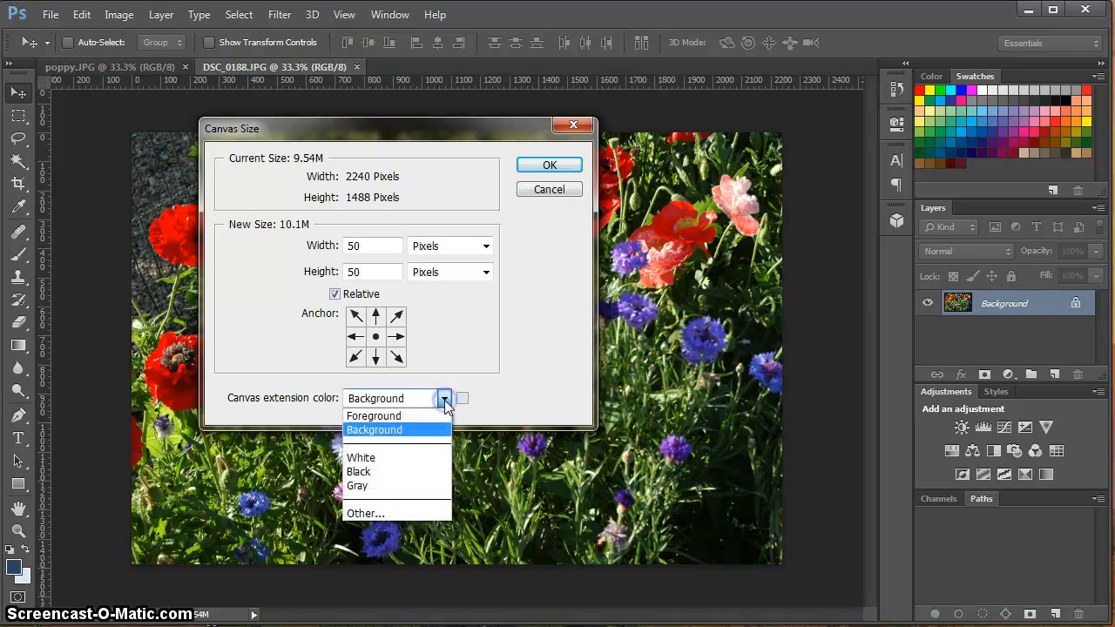
pyautogui.click(444, 399)
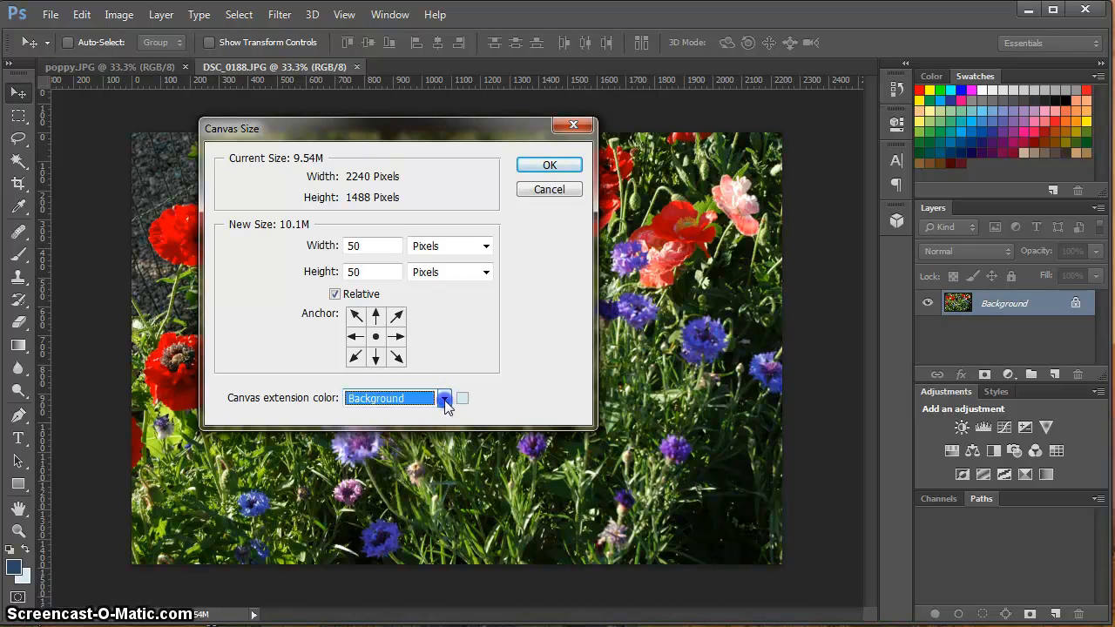
pyautogui.click(550, 167)
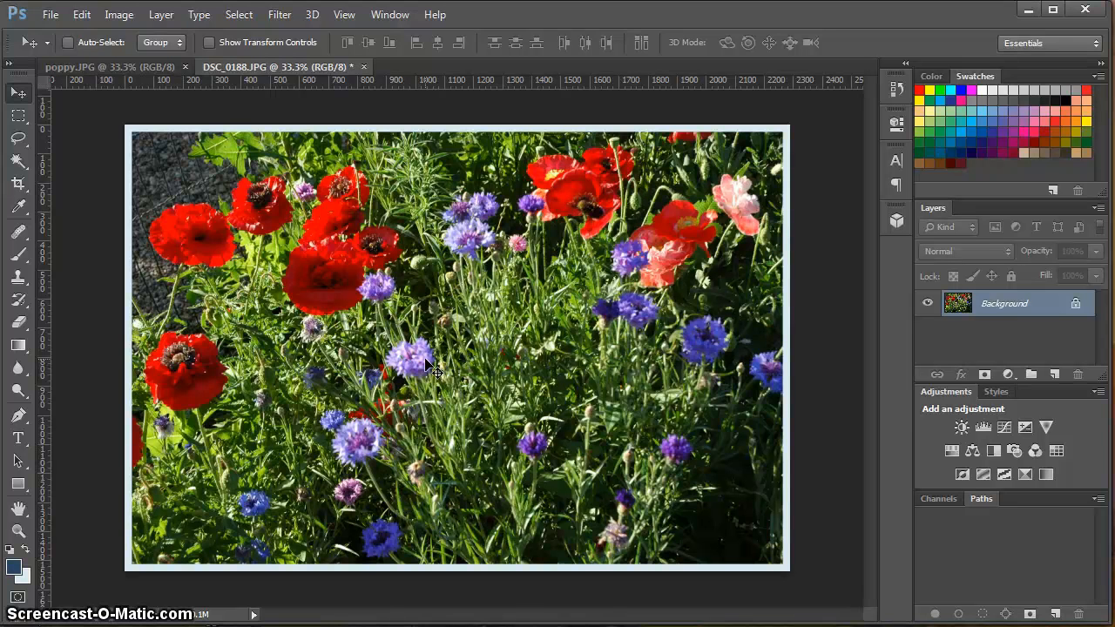
pyautogui.hotkey('ctrl', 'z')
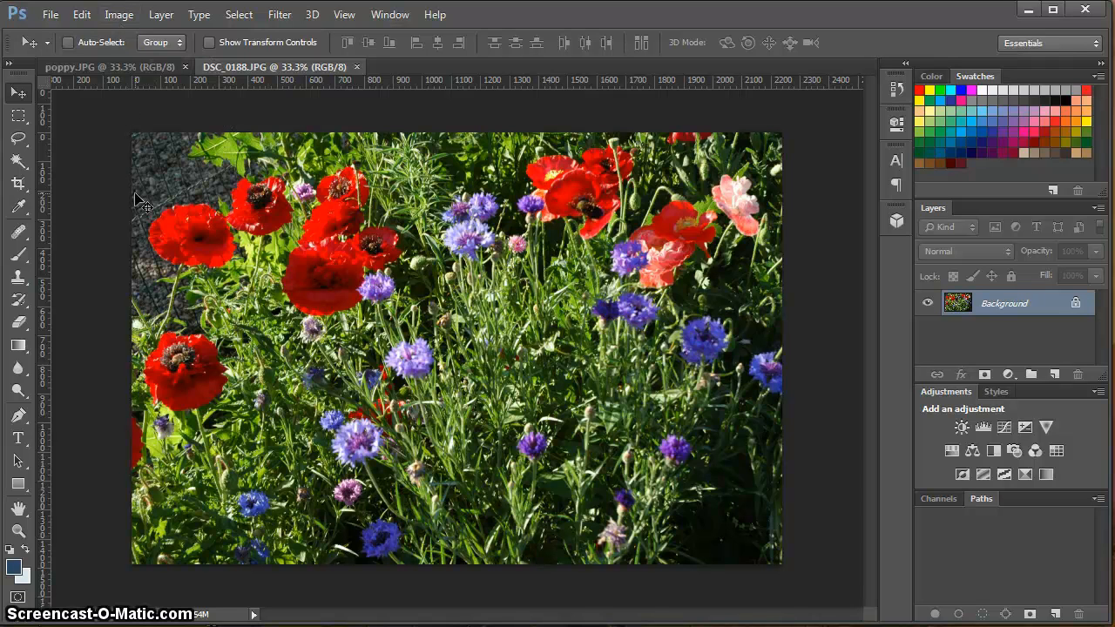
# Enlarge the canvas evenly on all sides with the Crop tool to add a narrow border in the background color.
pyautogui.click(18, 183)
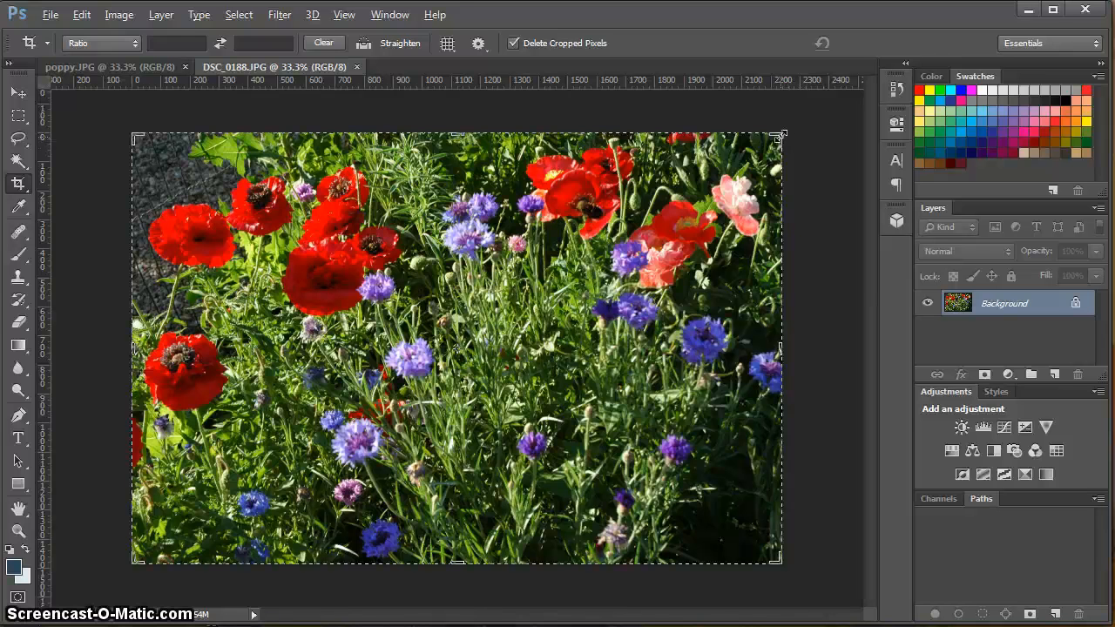
pyautogui.moveTo(781, 136); pyautogui.dragTo(791, 122)
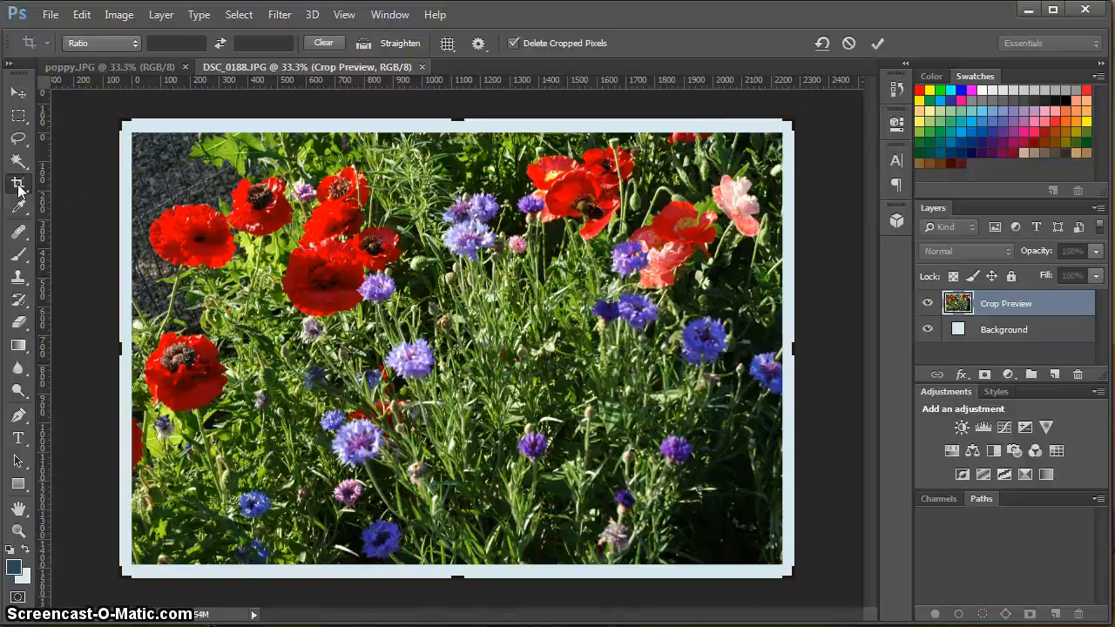
pyautogui.click(878, 43)
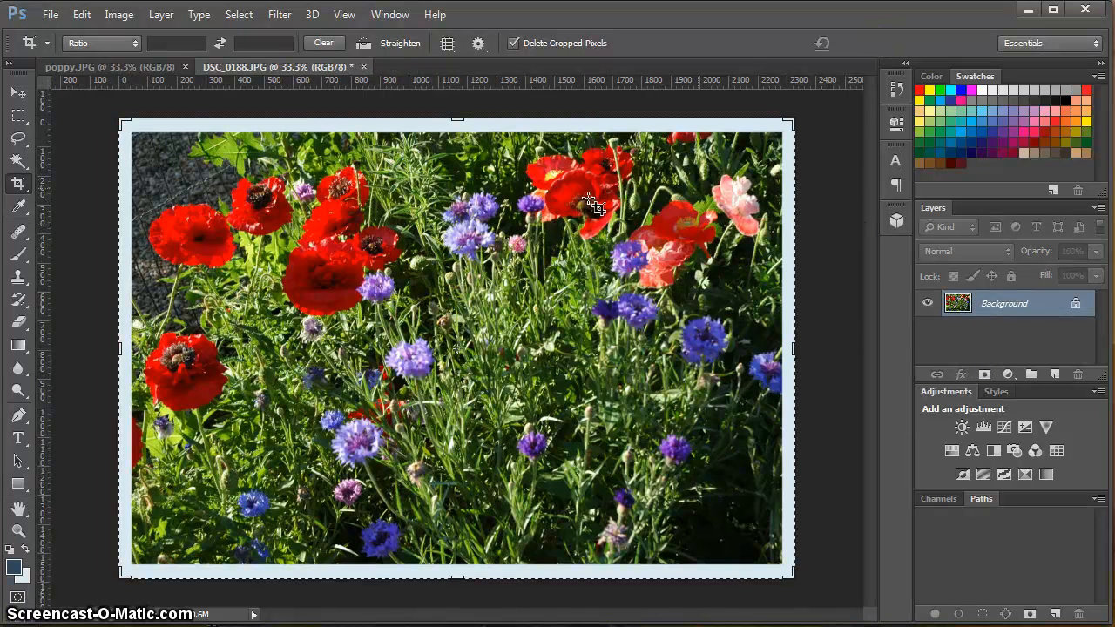
pyautogui.click(19, 93)
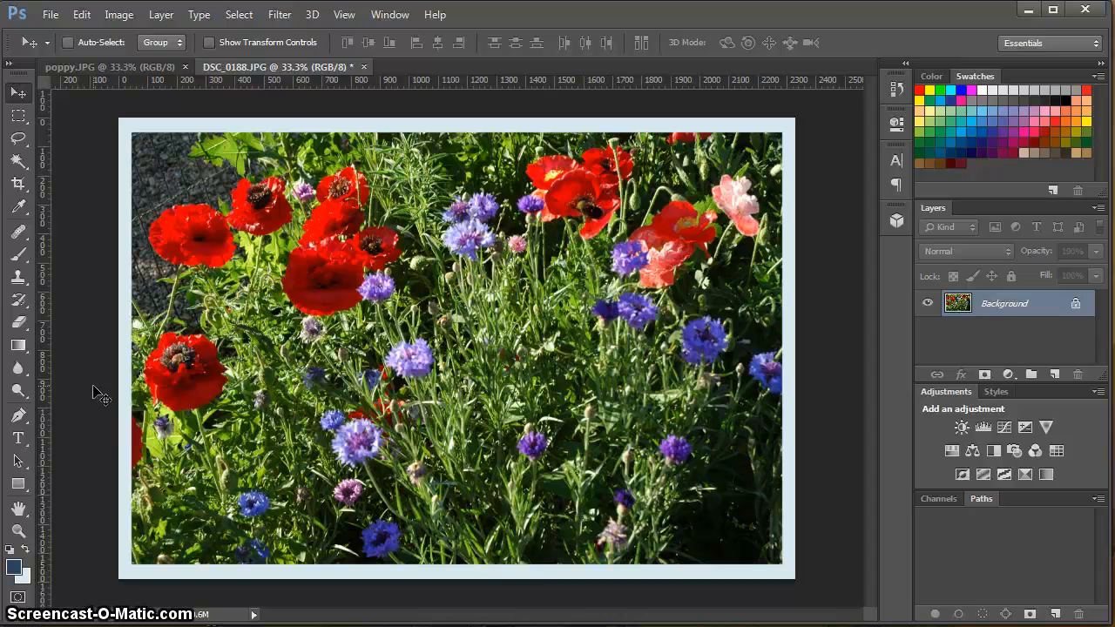
# Set the background color to near-black #030303.
pyautogui.click(26, 578)
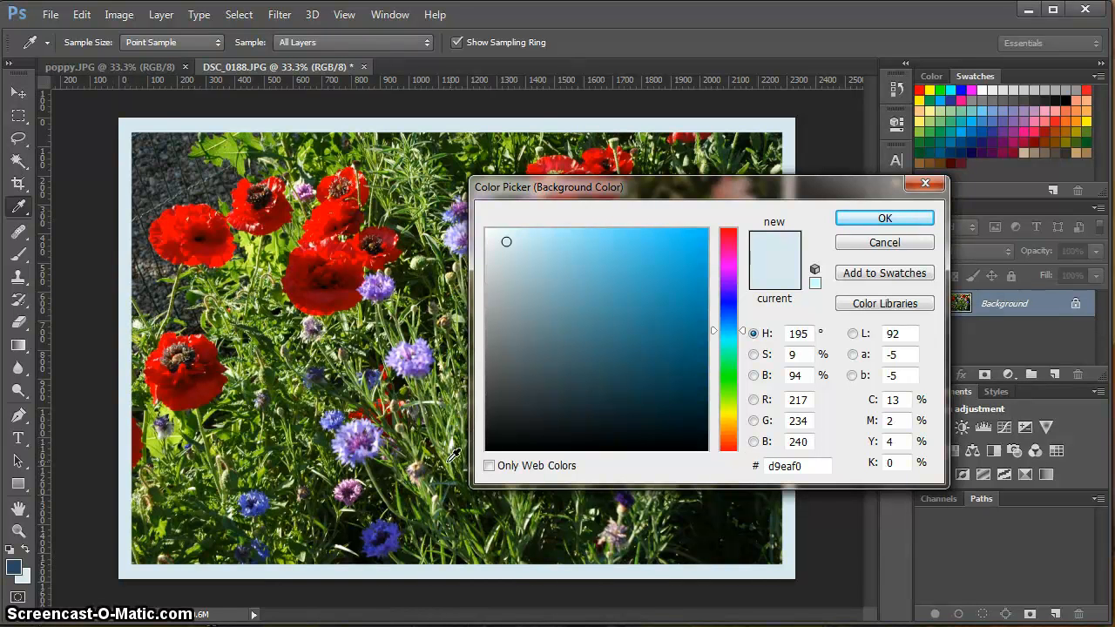
pyautogui.click(493, 446)
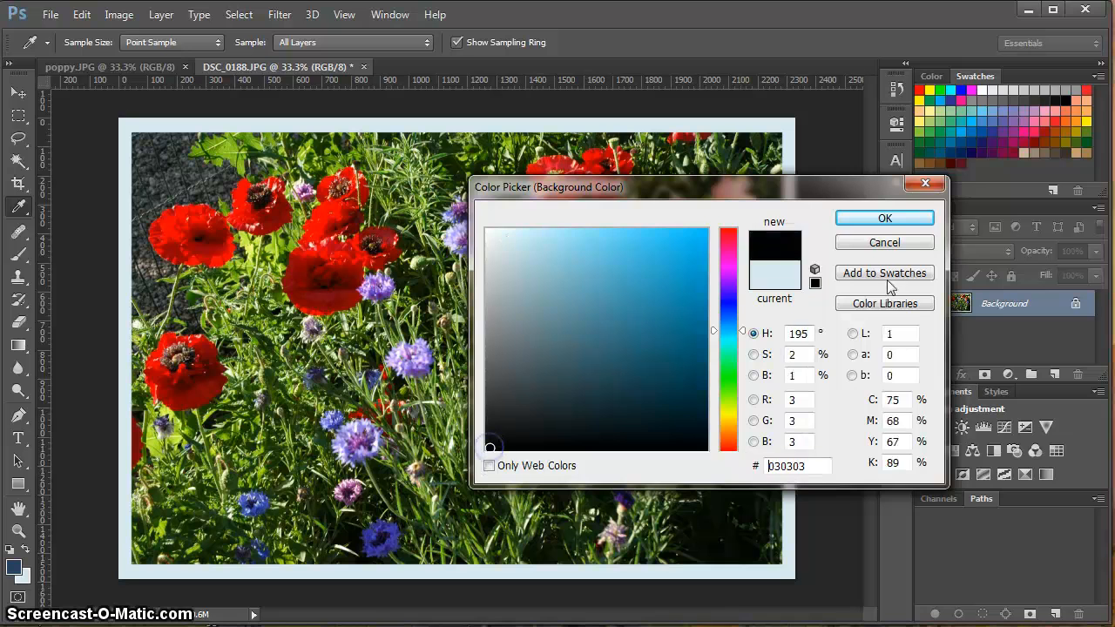
pyautogui.click(906, 219)
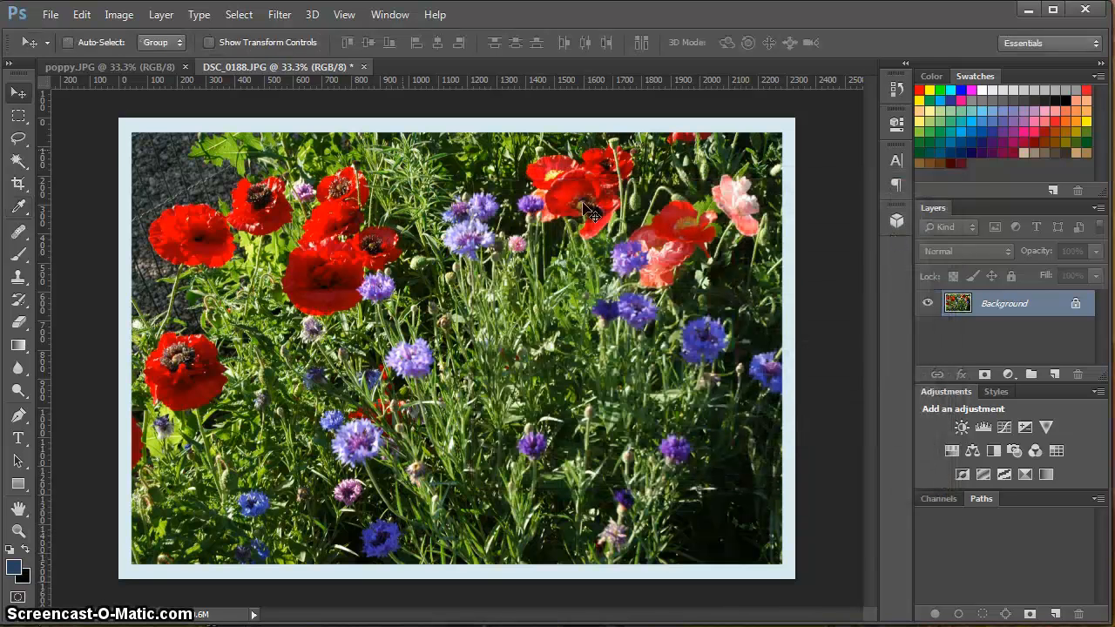
# Add an even black outer border around the light blue one by enlarging the canvas with the Crop tool.
pyautogui.click(25, 188)
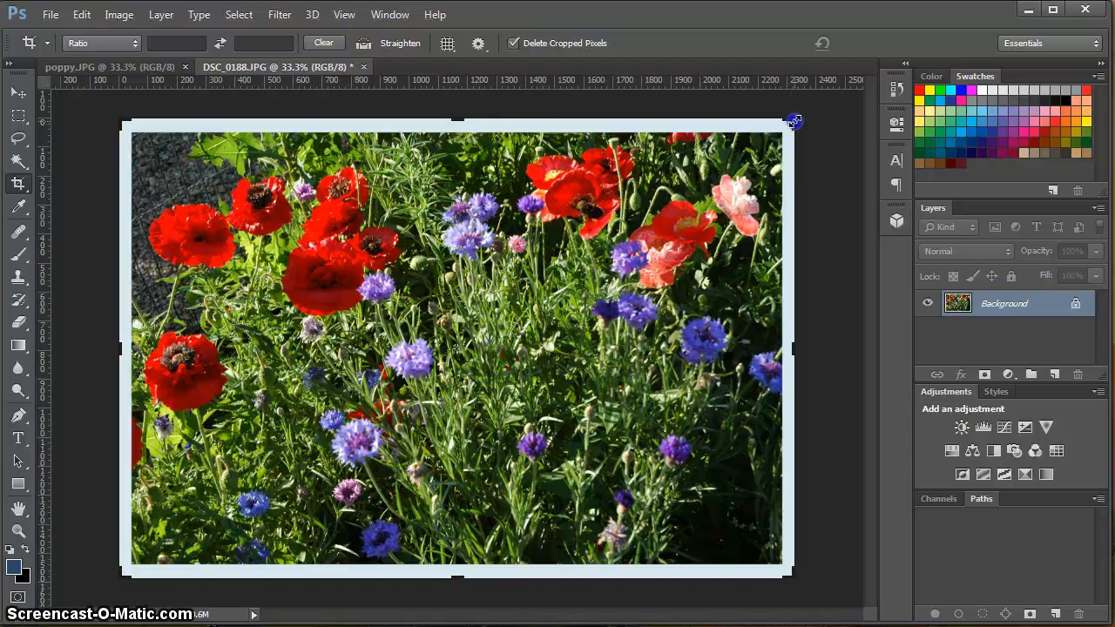
pyautogui.moveTo(795, 120); pyautogui.dragTo(809, 107)
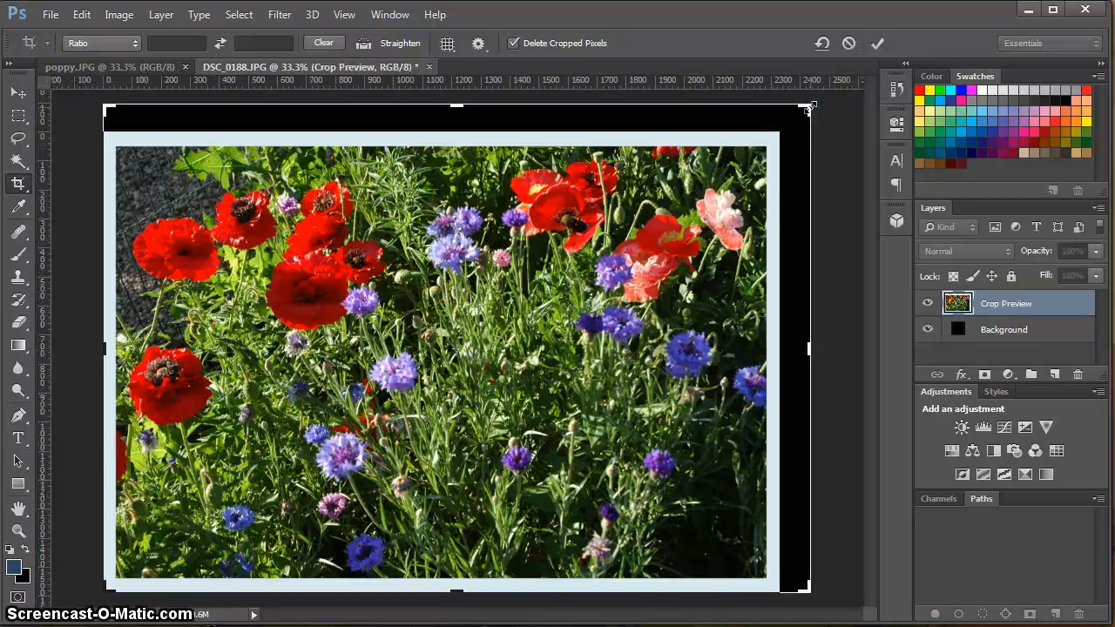
pyautogui.hotkey('ctrl', 'z')
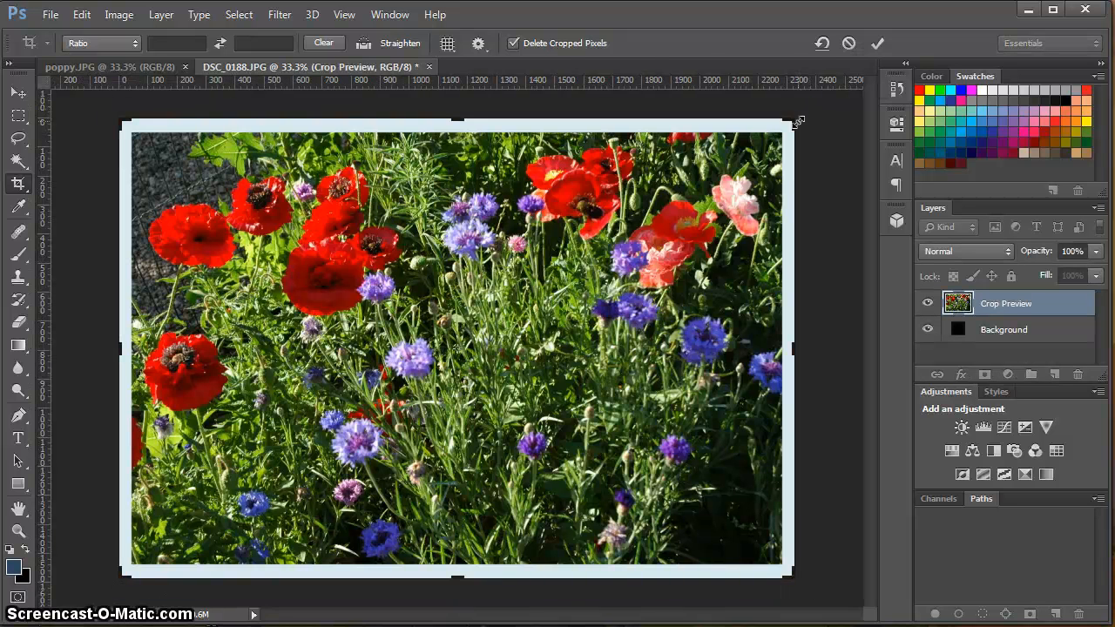
pyautogui.moveTo(789, 120); pyautogui.dragTo(790, 116)
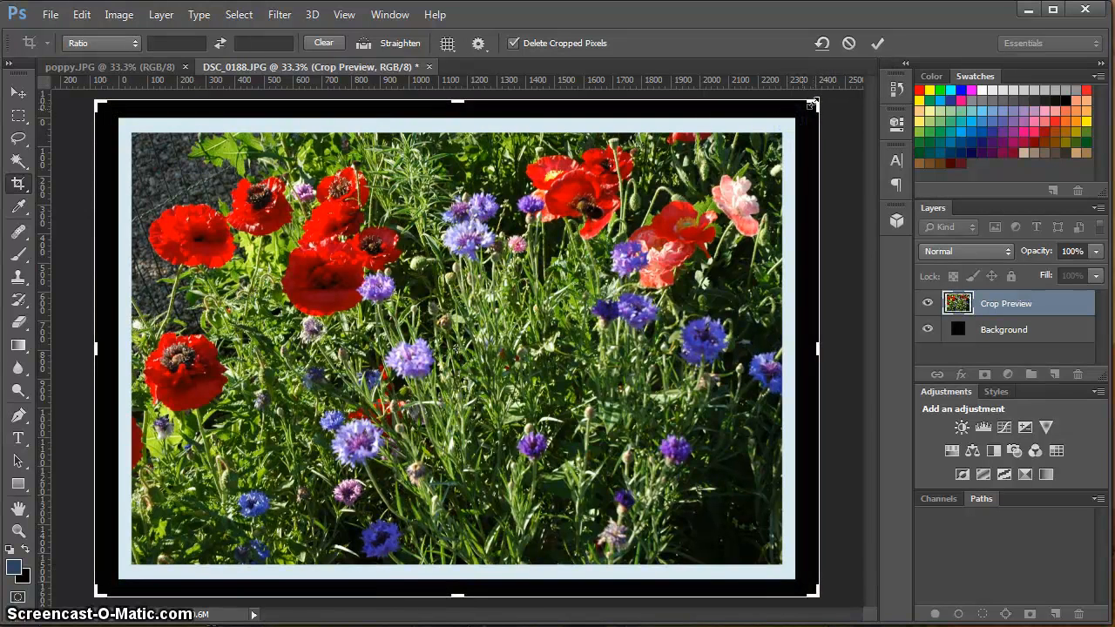
pyautogui.click(18, 92)
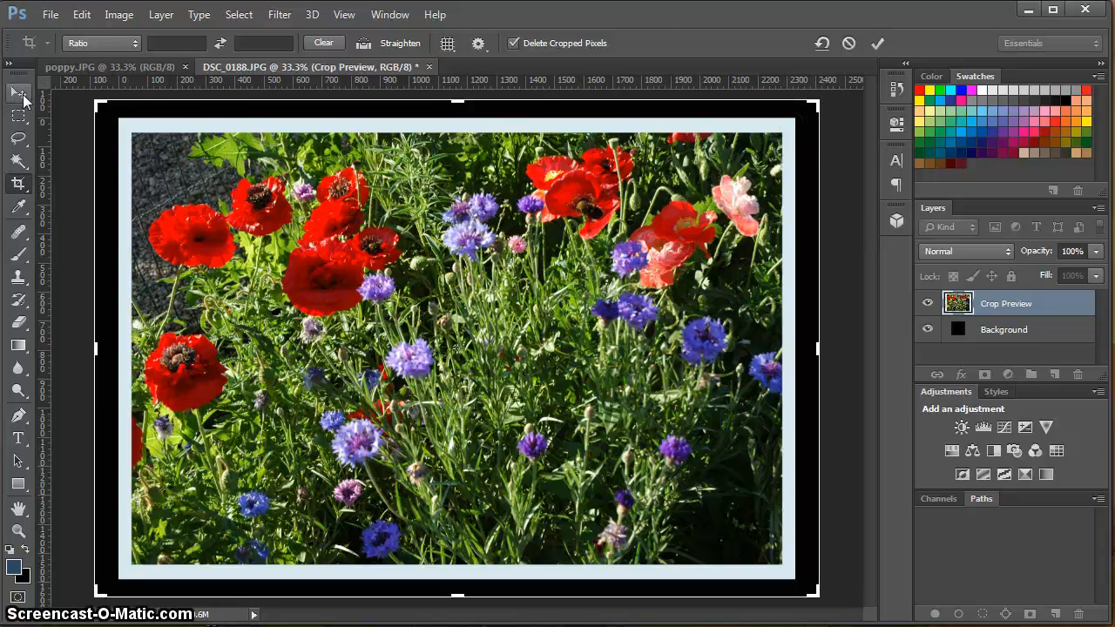
pyautogui.click(520, 255)
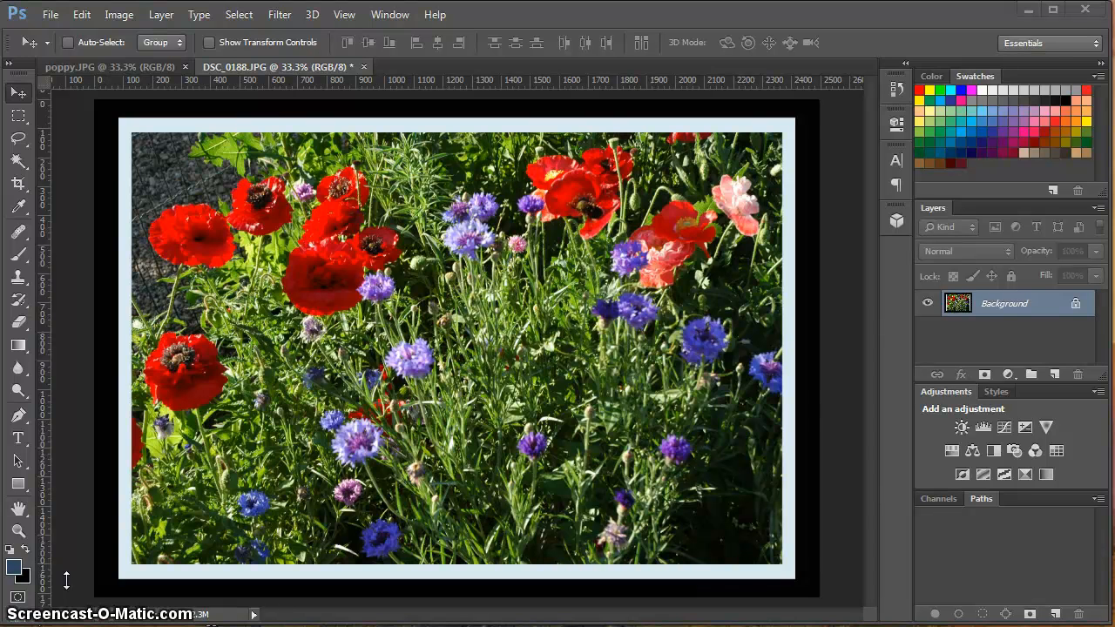
# Revert the photo to its last saved version.
pyautogui.click(50, 14)
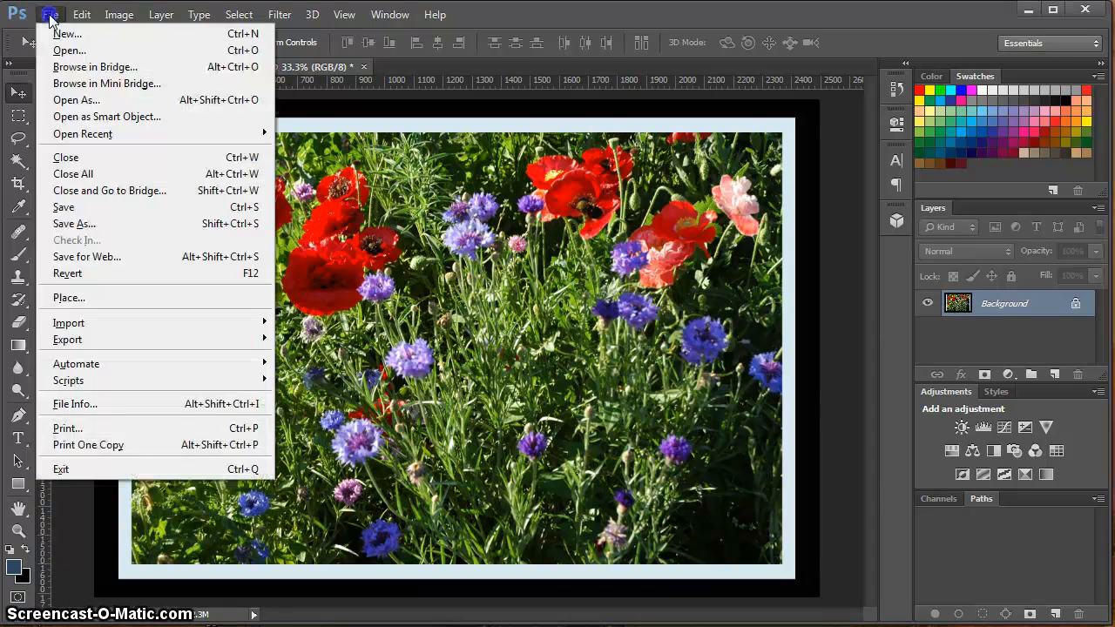
pyautogui.click(63, 275)
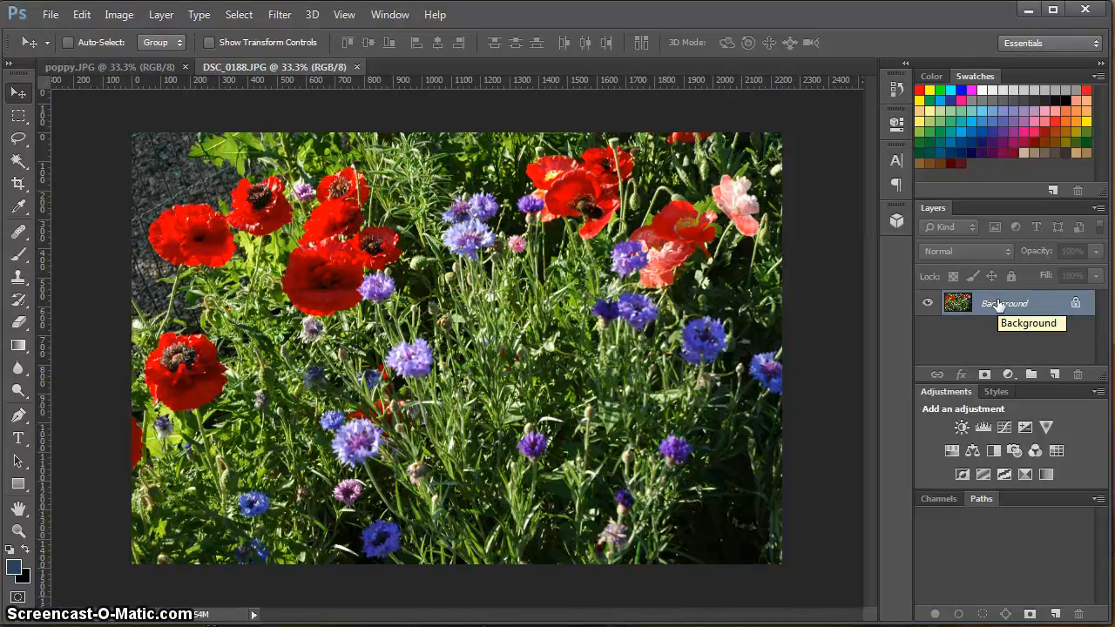
# Duplicate the Background layer and hide the original Background.
pyautogui.hotkey('ctrl', 'j')
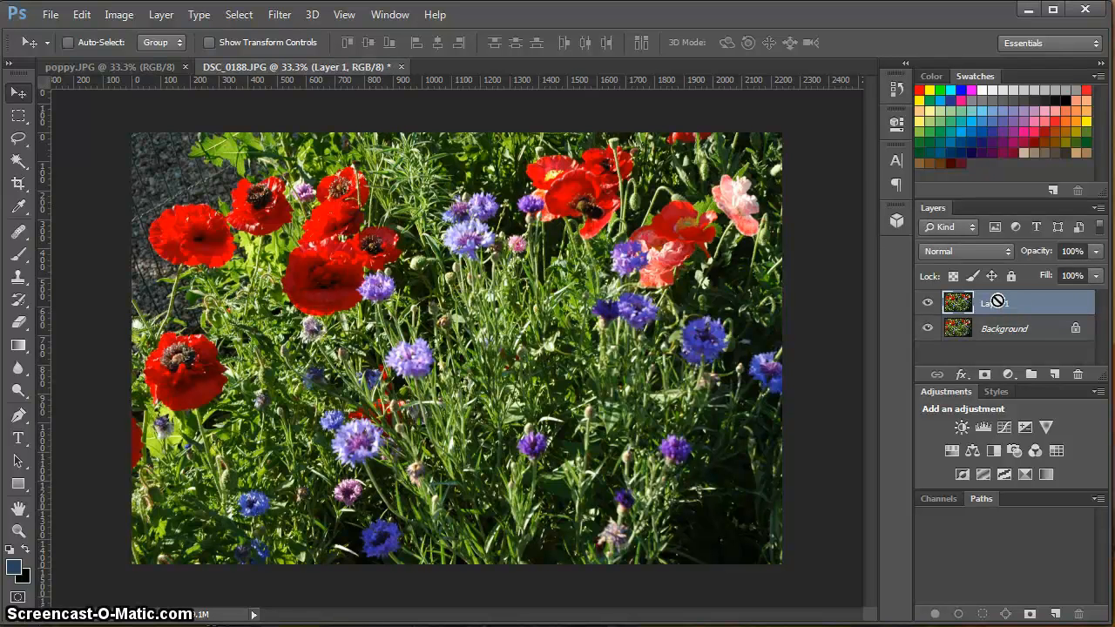
pyautogui.click(926, 327)
pyautogui.moveTo(930, 206)
pyautogui.mouseDown()
pyautogui.moveTo(942, 493)
pyautogui.moveTo(896, 410)
pyautogui.moveTo(916, 241)
pyautogui.moveTo(929, 213)
pyautogui.mouseUp()
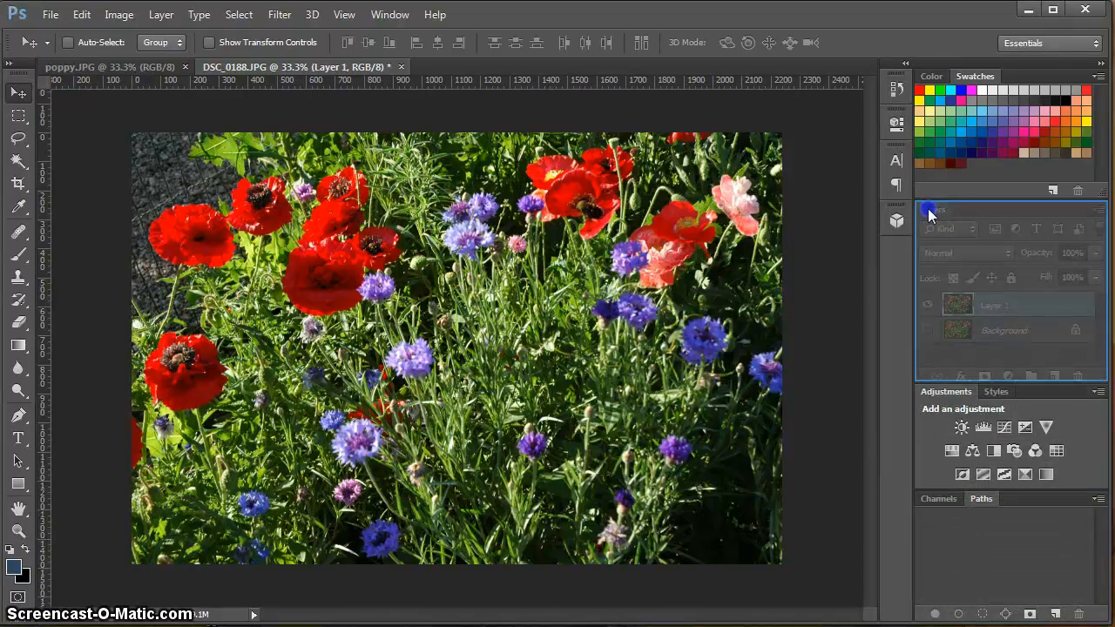
pyautogui.moveTo(928, 214)
pyautogui.mouseDown()
pyautogui.moveTo(921, 294)
pyautogui.moveTo(883, 324)
pyautogui.moveTo(813, 327)
pyautogui.moveTo(931, 229)
pyautogui.moveTo(935, 201)
pyautogui.moveTo(932, 212)
pyautogui.mouseUp()
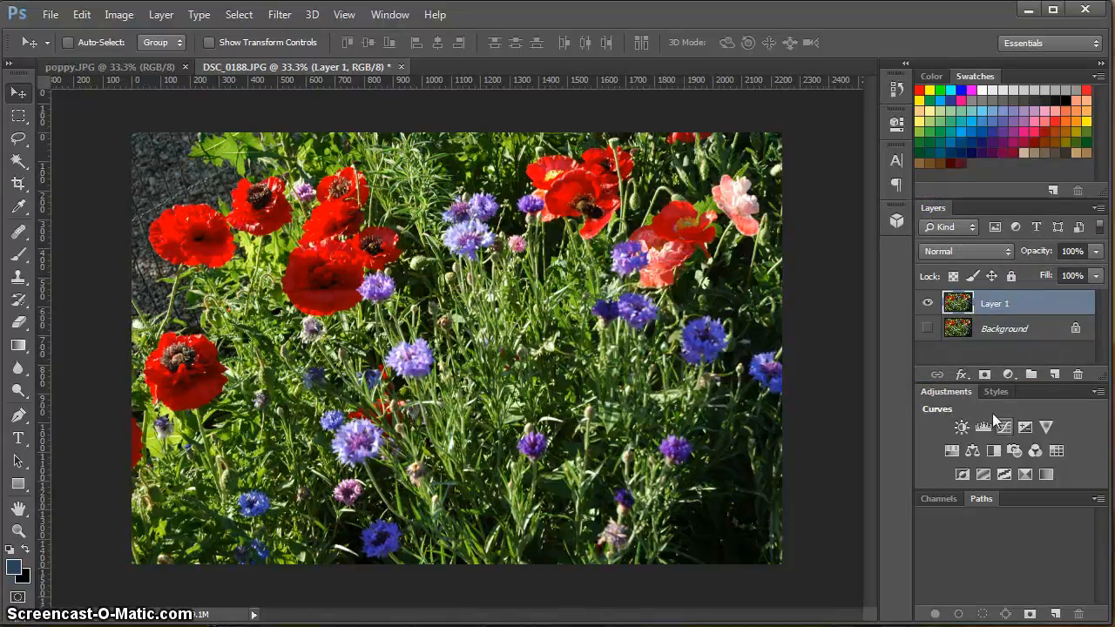
# Add a black Stroke layer style to Layer 1, with its position set to Inside and its size to 49 px.
pyautogui.click(961, 375)
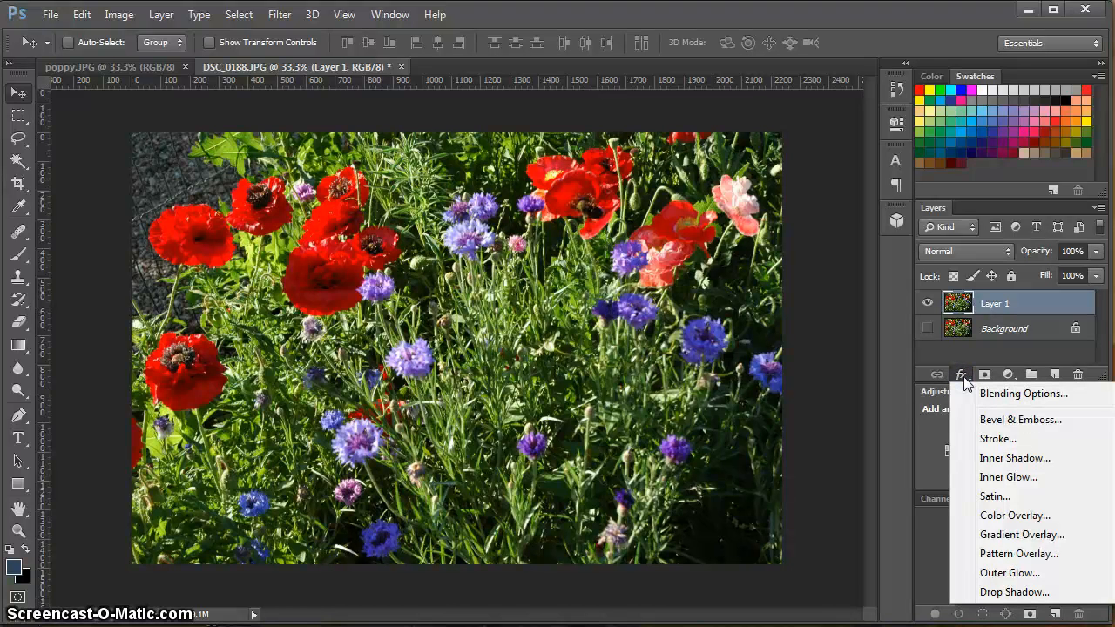
pyautogui.click(992, 438)
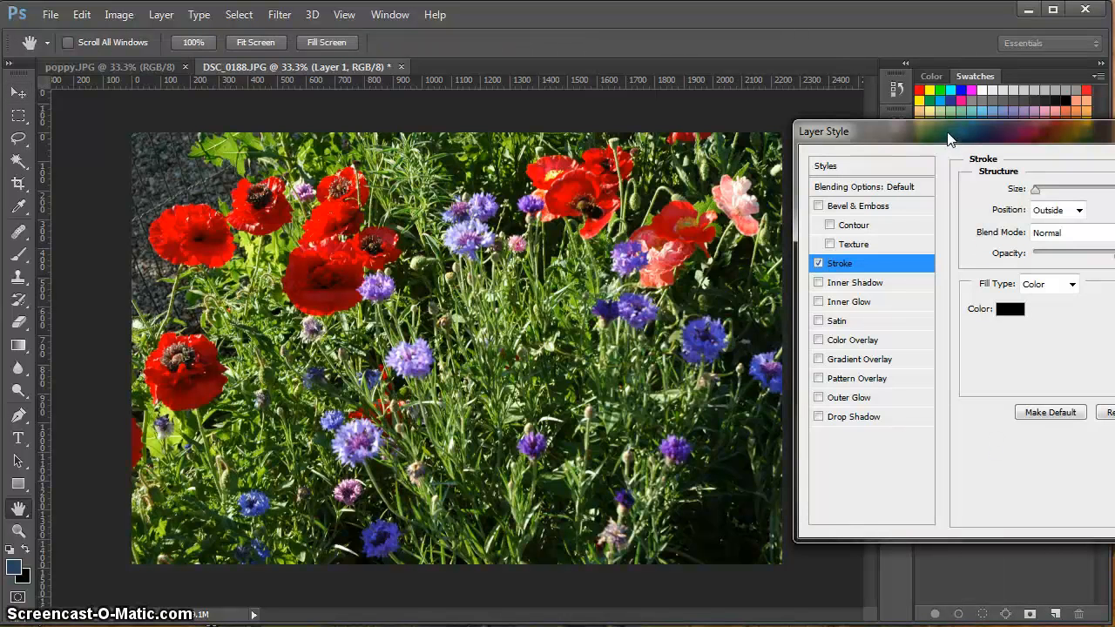
pyautogui.moveTo(945, 133); pyautogui.dragTo(395, 134)
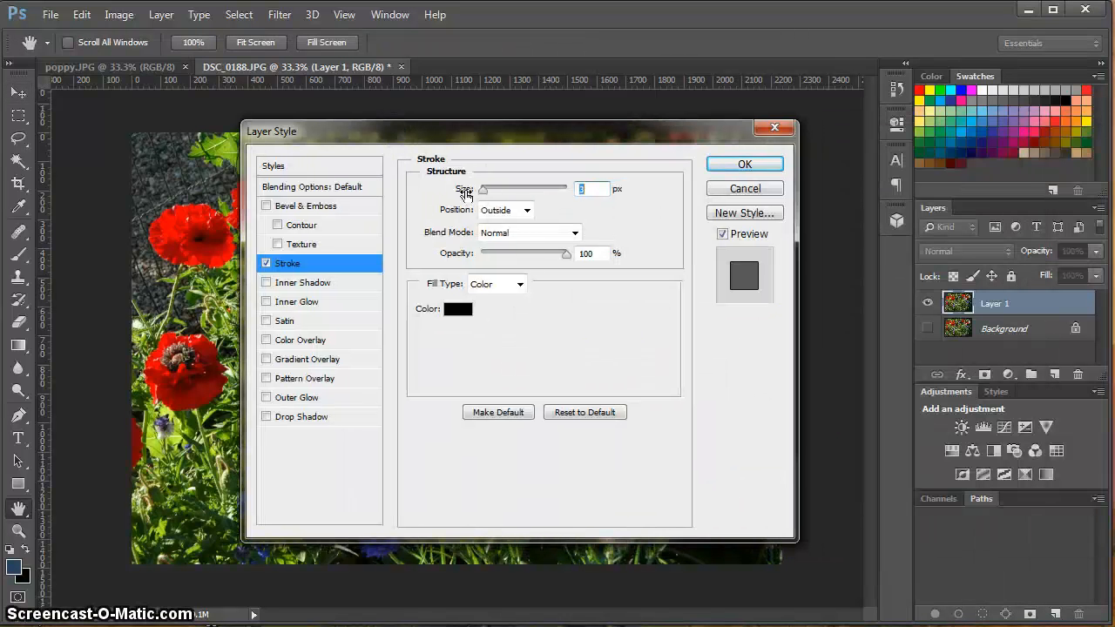
pyautogui.moveTo(498, 133); pyautogui.dragTo(602, 131)
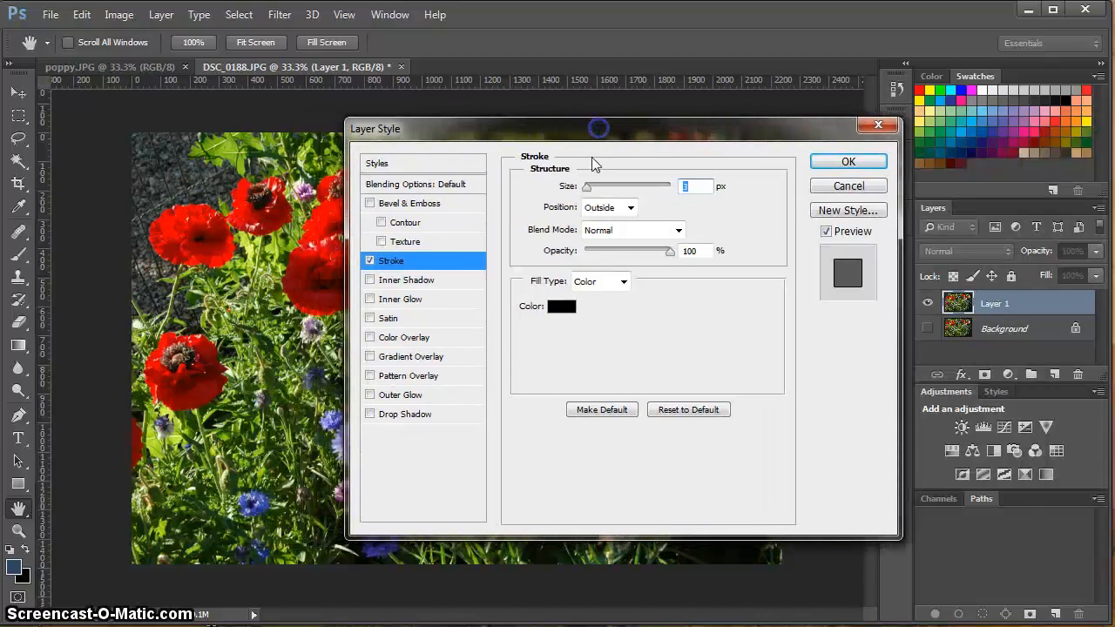
pyautogui.click(631, 208)
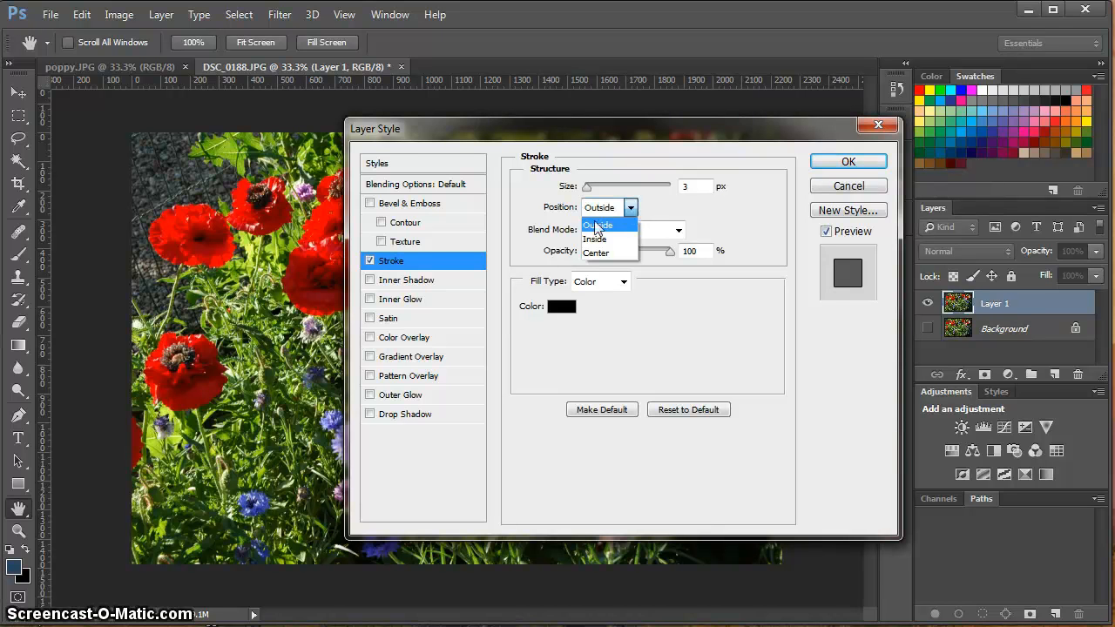
pyautogui.click(603, 240)
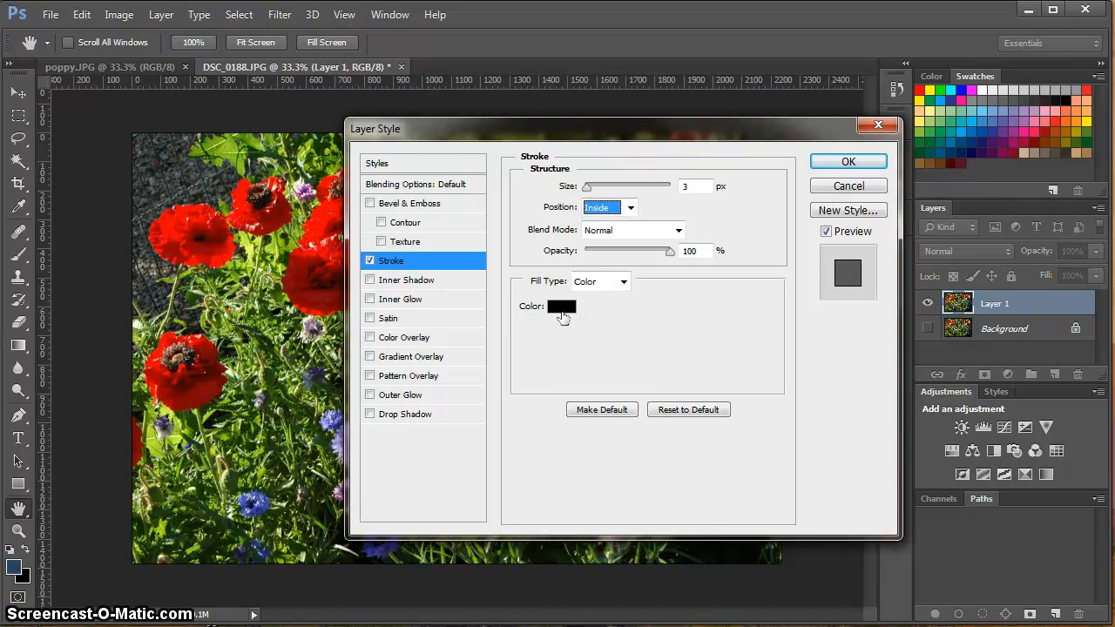
pyautogui.click(587, 188)
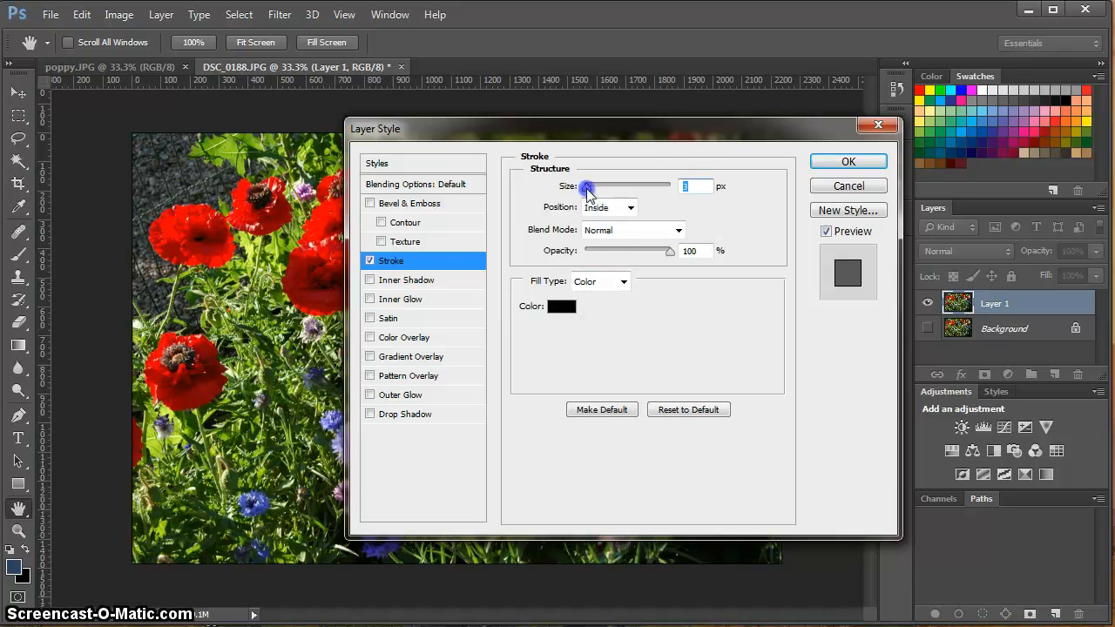
pyautogui.moveTo(599, 187); pyautogui.dragTo(606, 187)
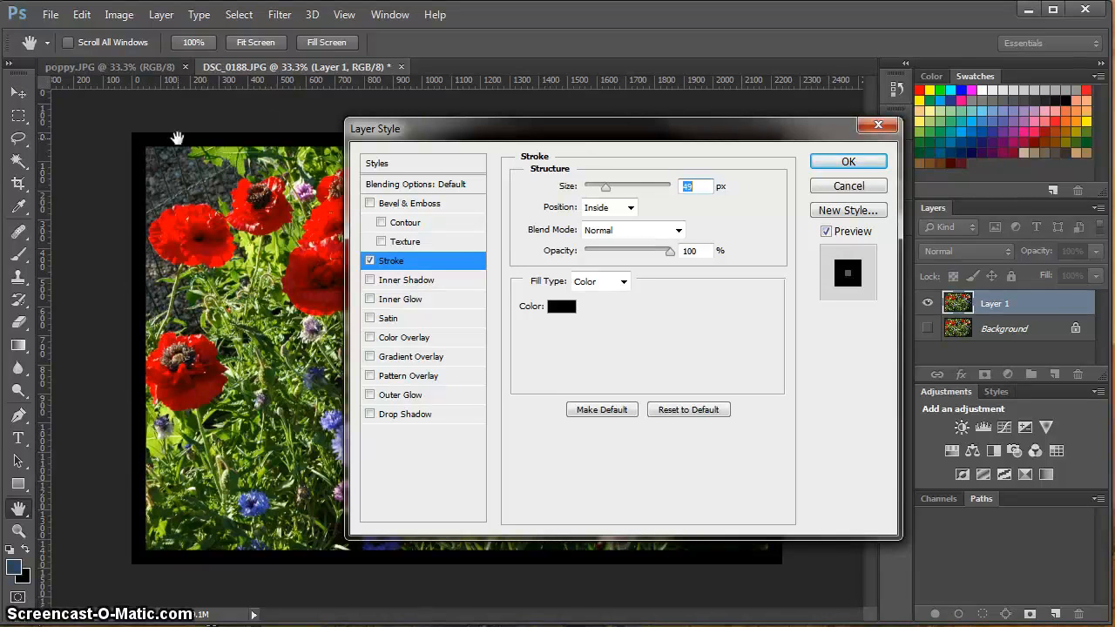
pyautogui.click(819, 164)
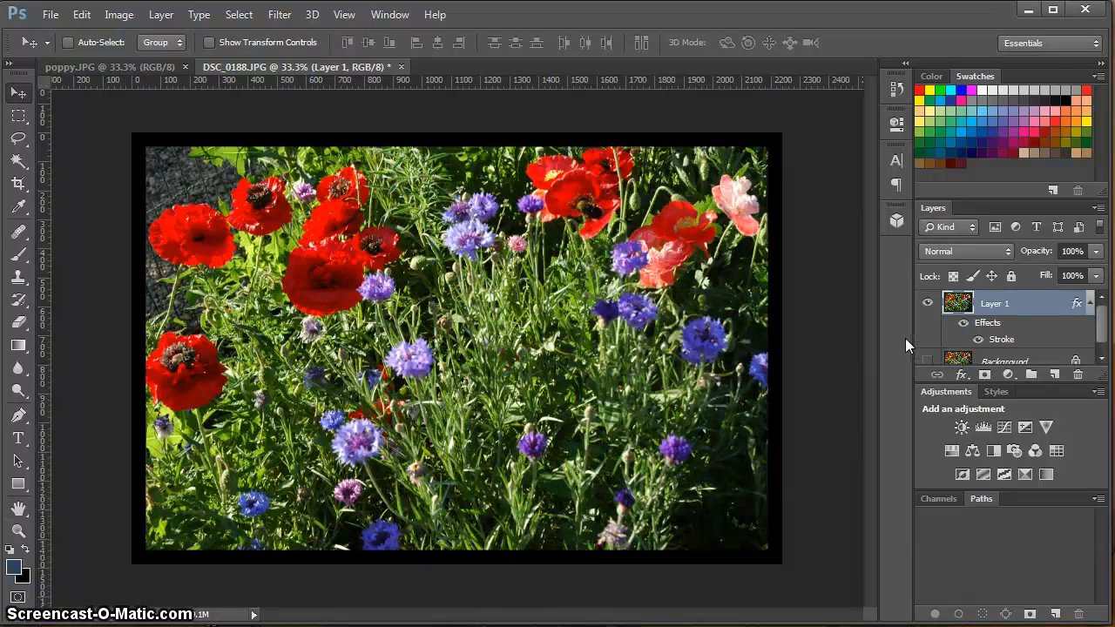
# Reopen the Stroke settings of Layer 1 and view the stroke's color options, keeping the current color.
pyautogui.click(962, 375)
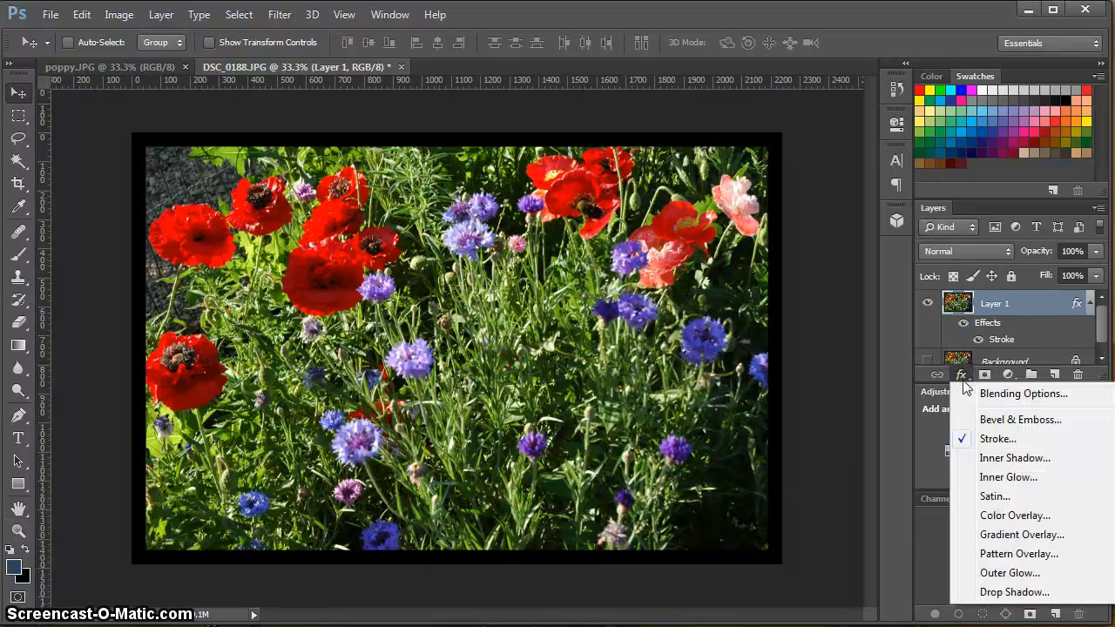
pyautogui.click(984, 438)
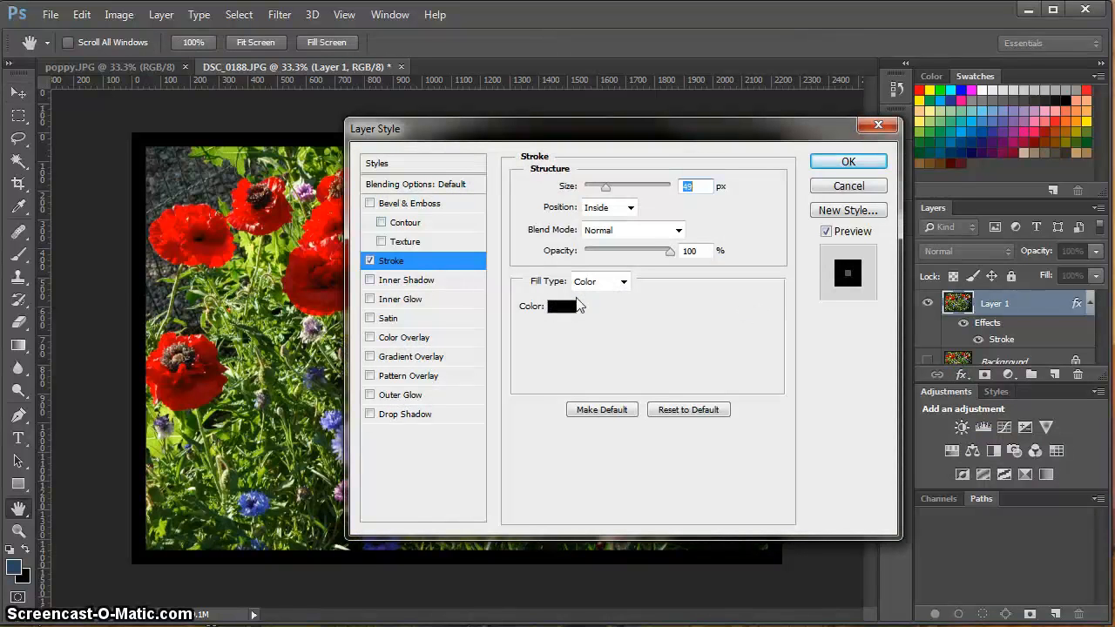
pyautogui.click(560, 306)
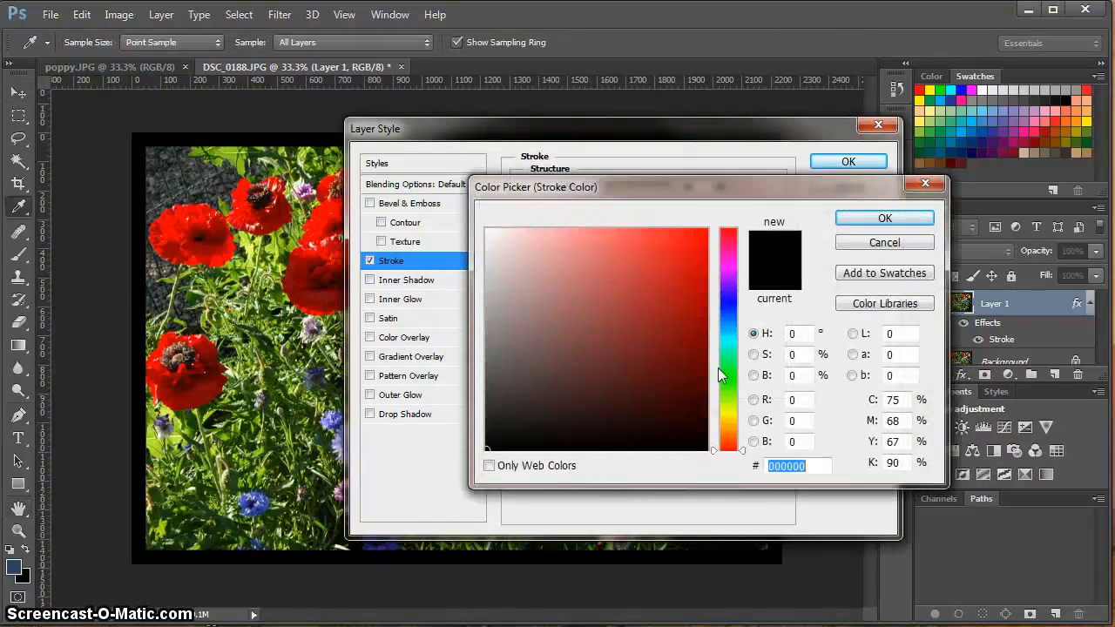
pyautogui.click(884, 217)
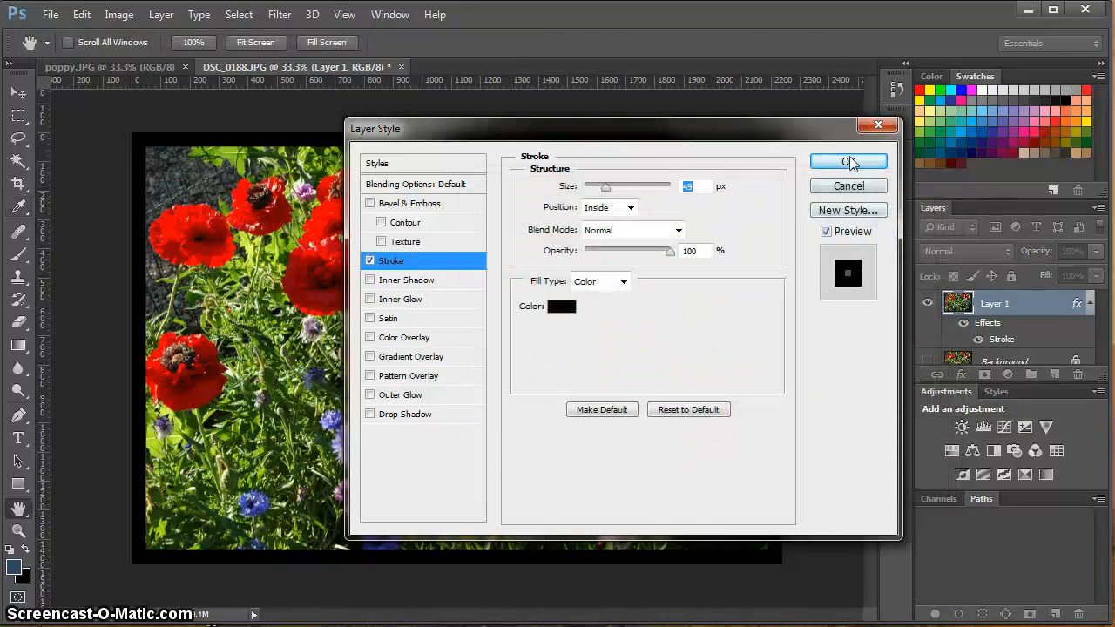
pyautogui.click(849, 162)
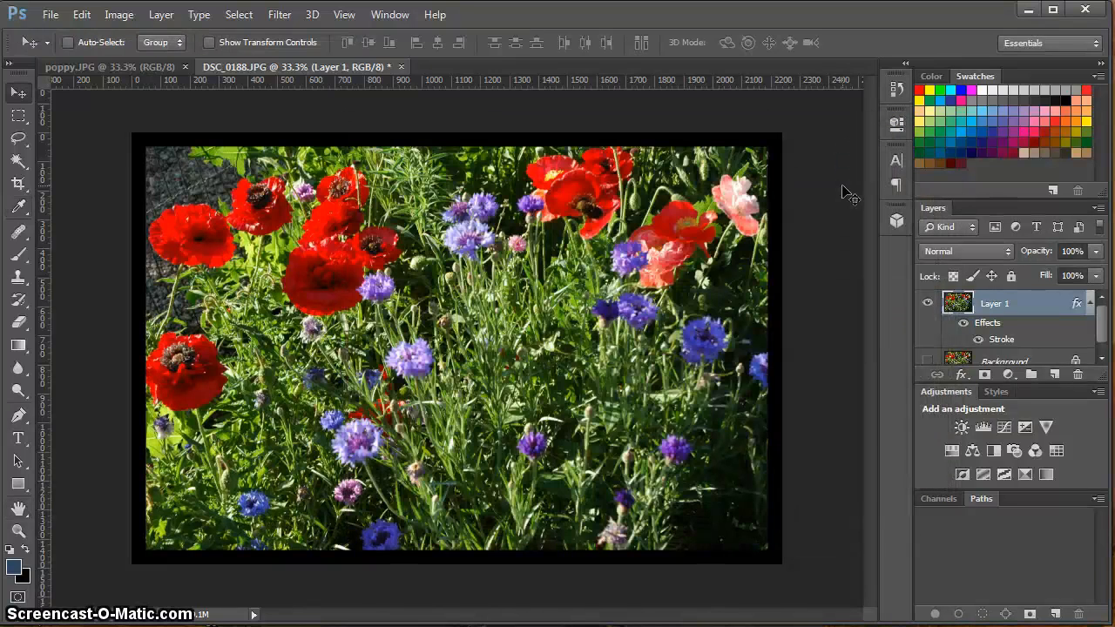